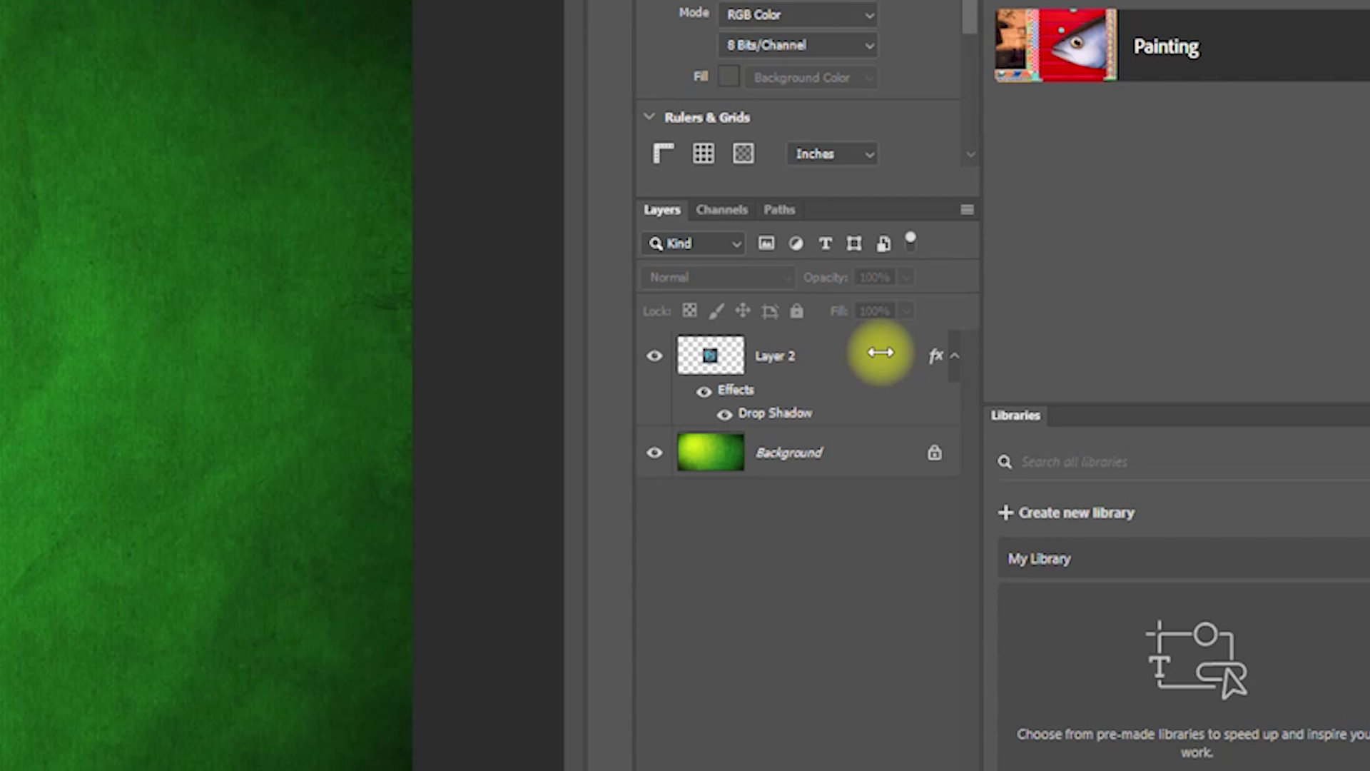
Close the Layers panel, then restore it from the Window menu
right_click(664, 213)
left_click(695, 229)
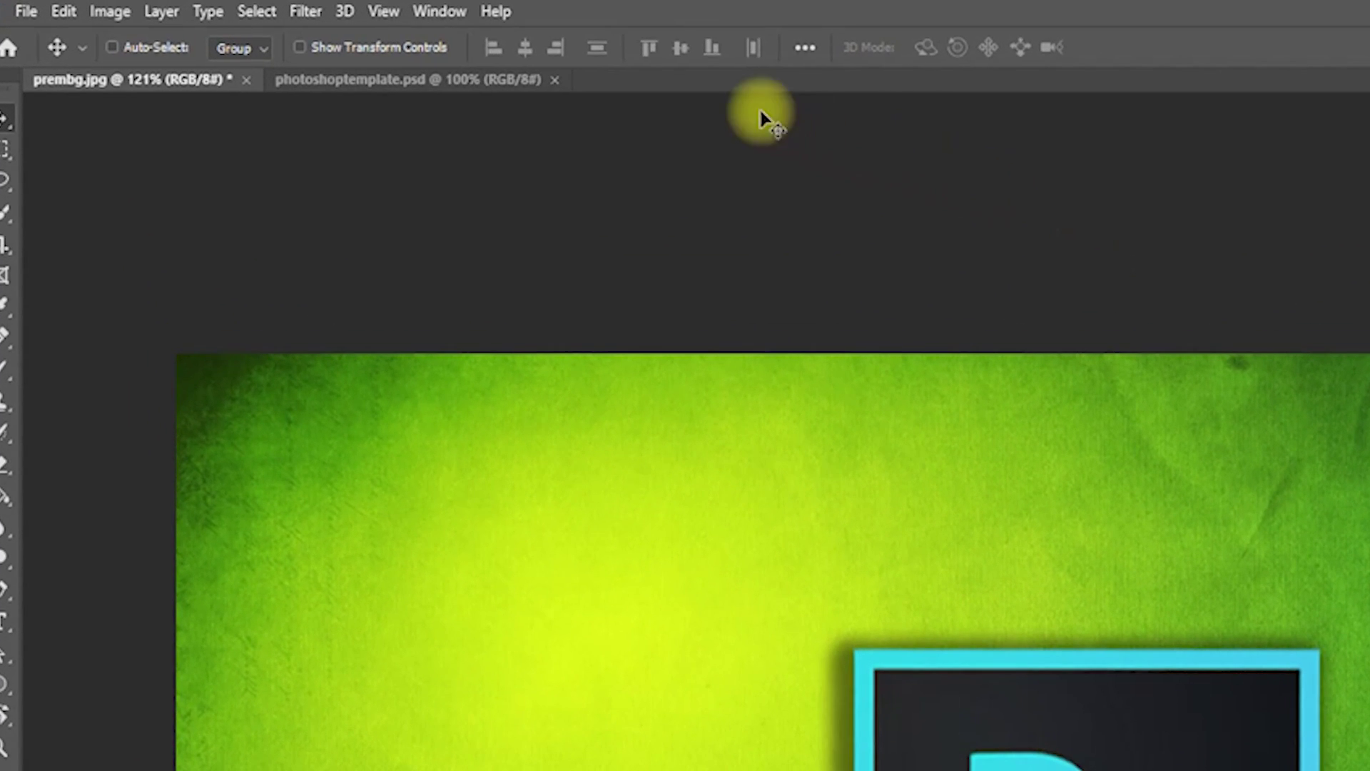
left_click(209, 7)
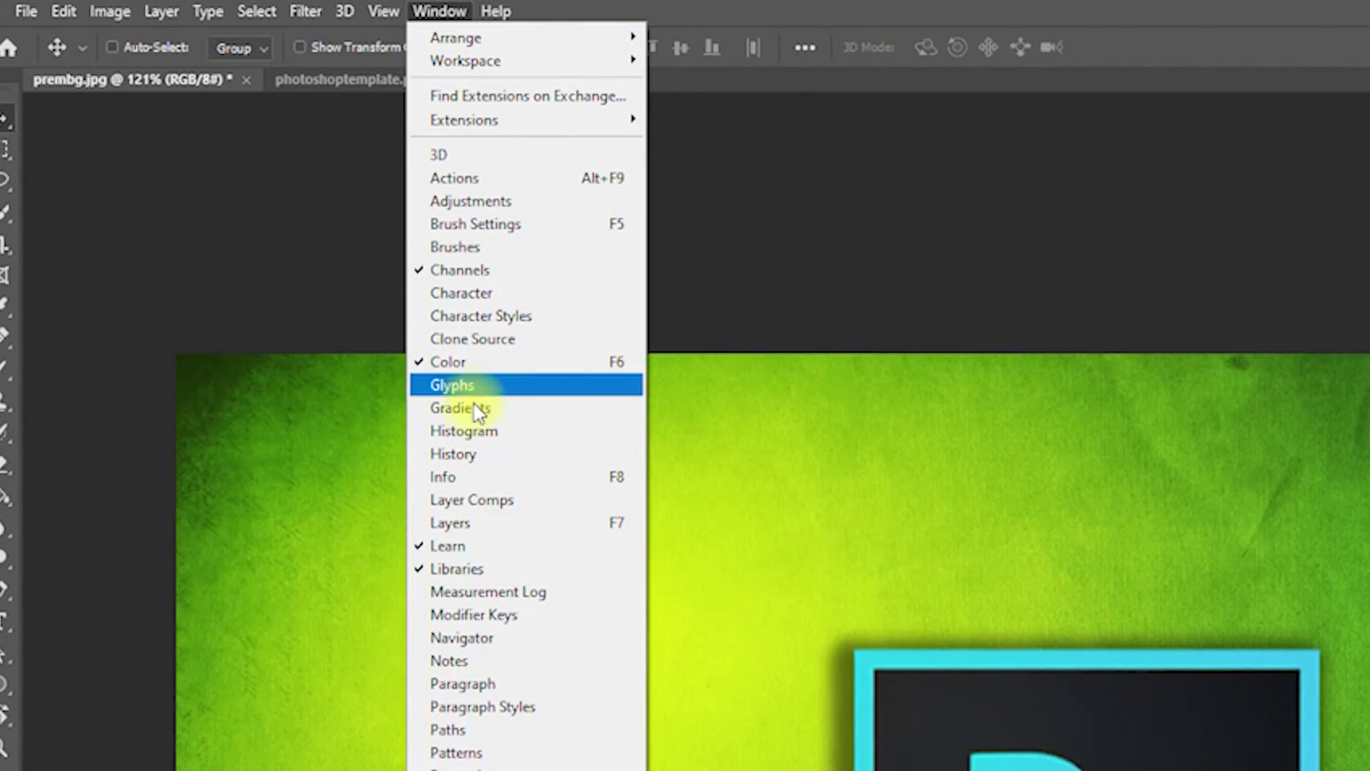
left_click(504, 522)
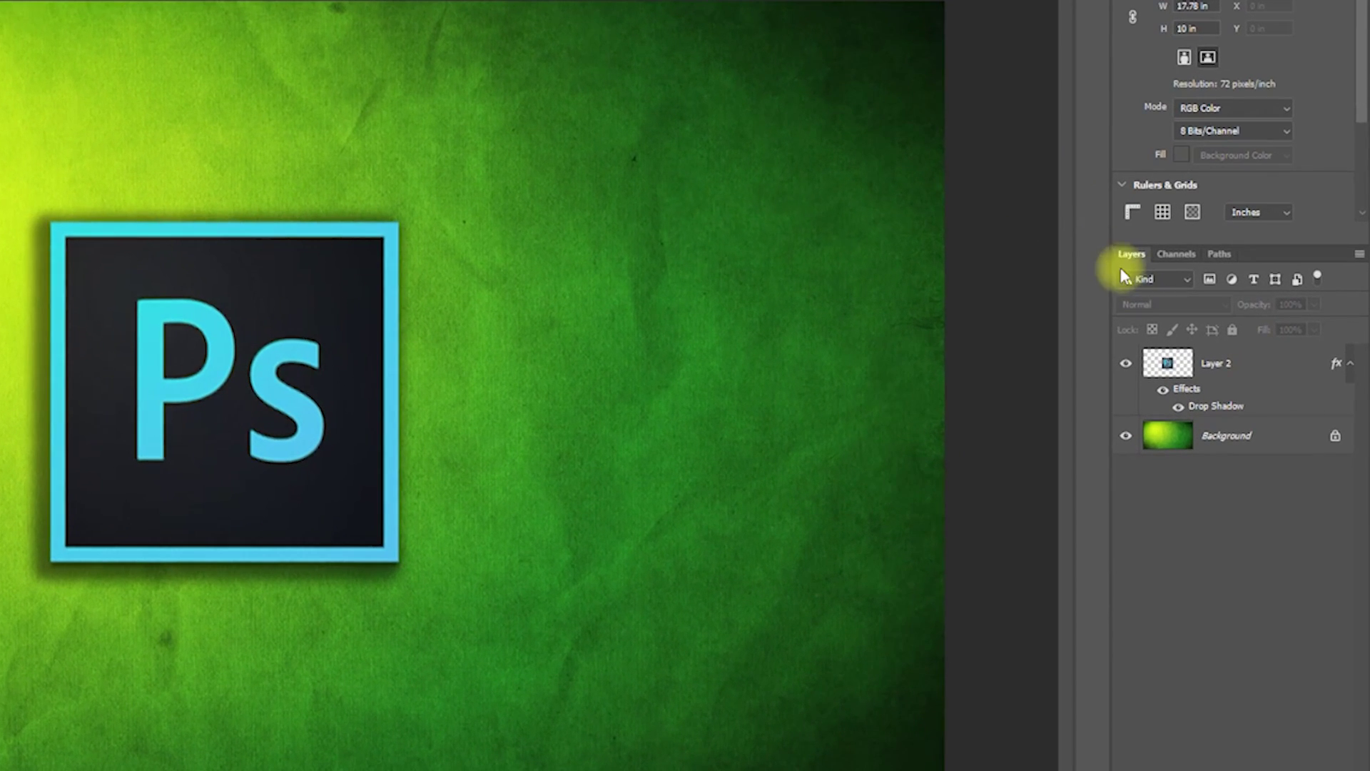
Select Layer 2 with the Ps icon and drag its opacity to about 68%
left_click(1282, 371)
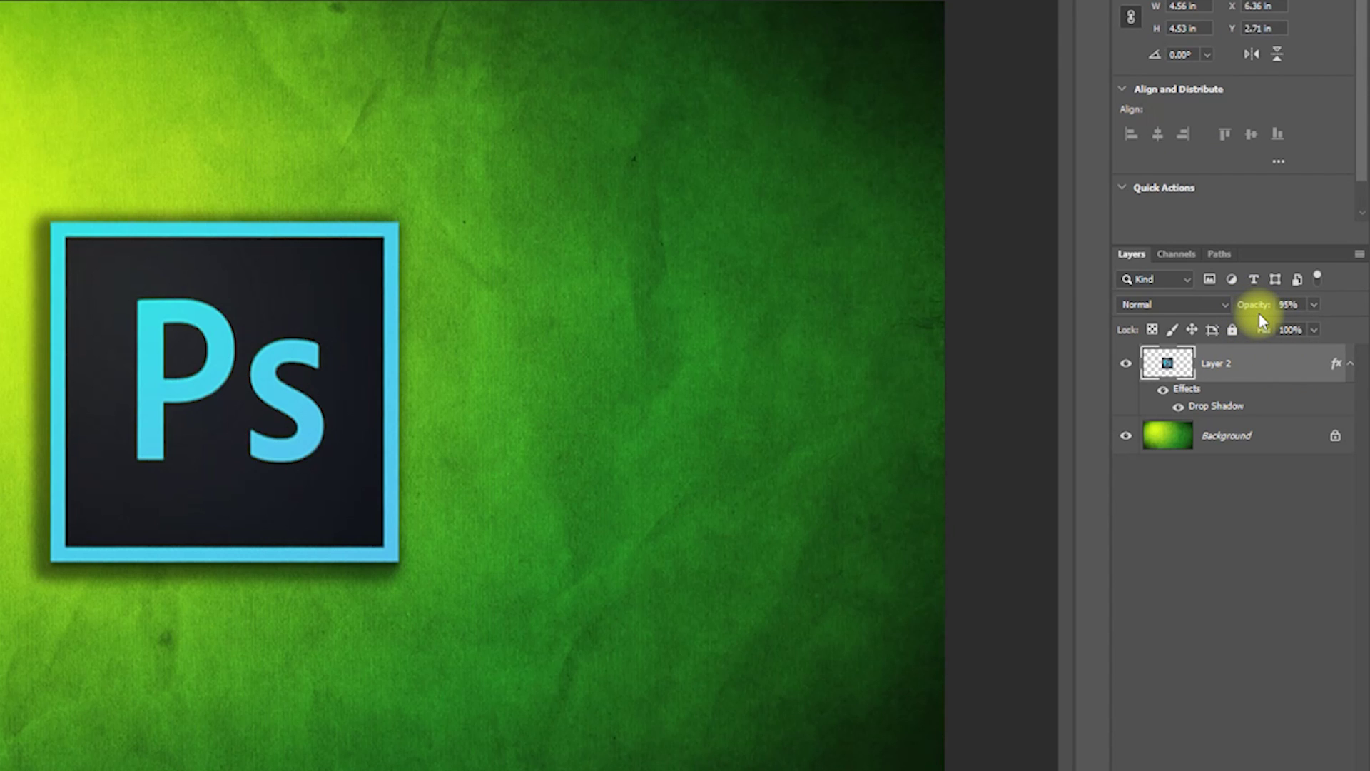
left_click(1314, 306)
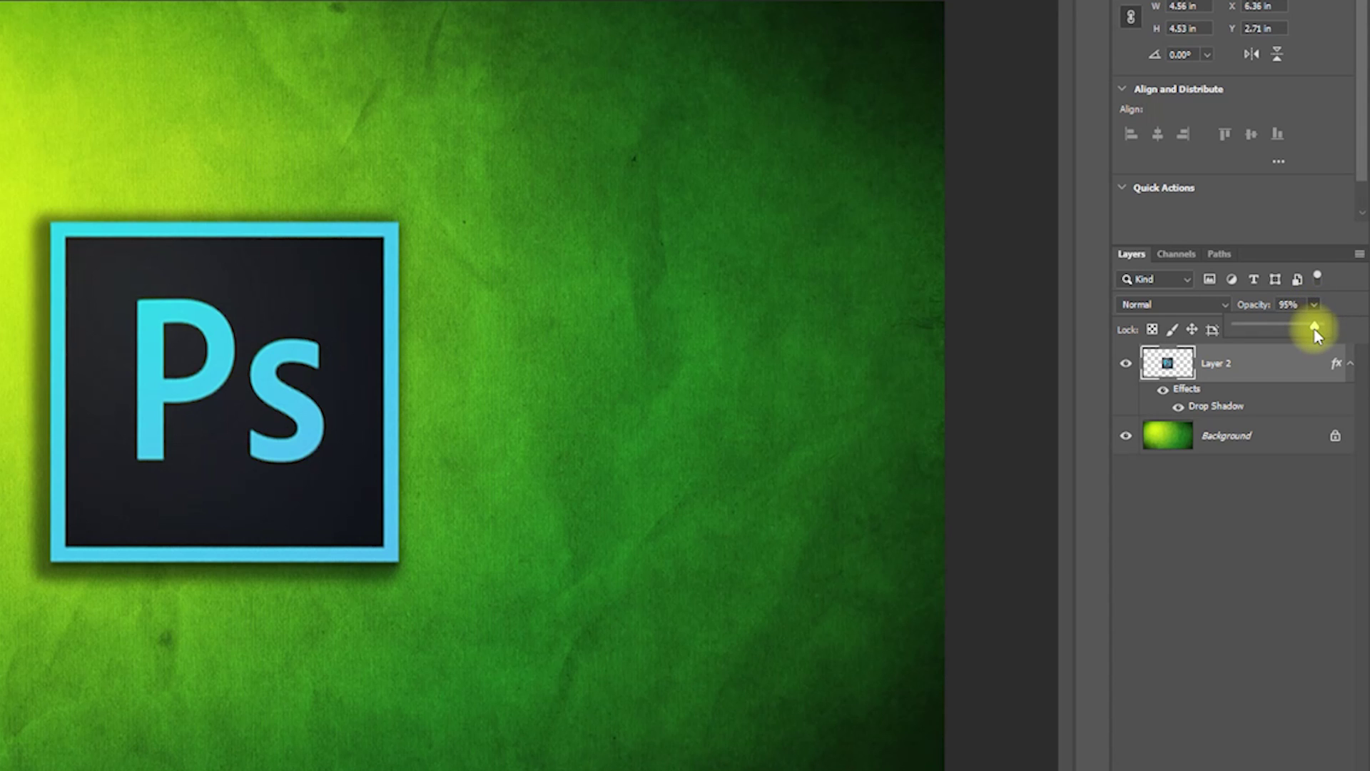
left_click_drag(1266, 334, 1281, 336)
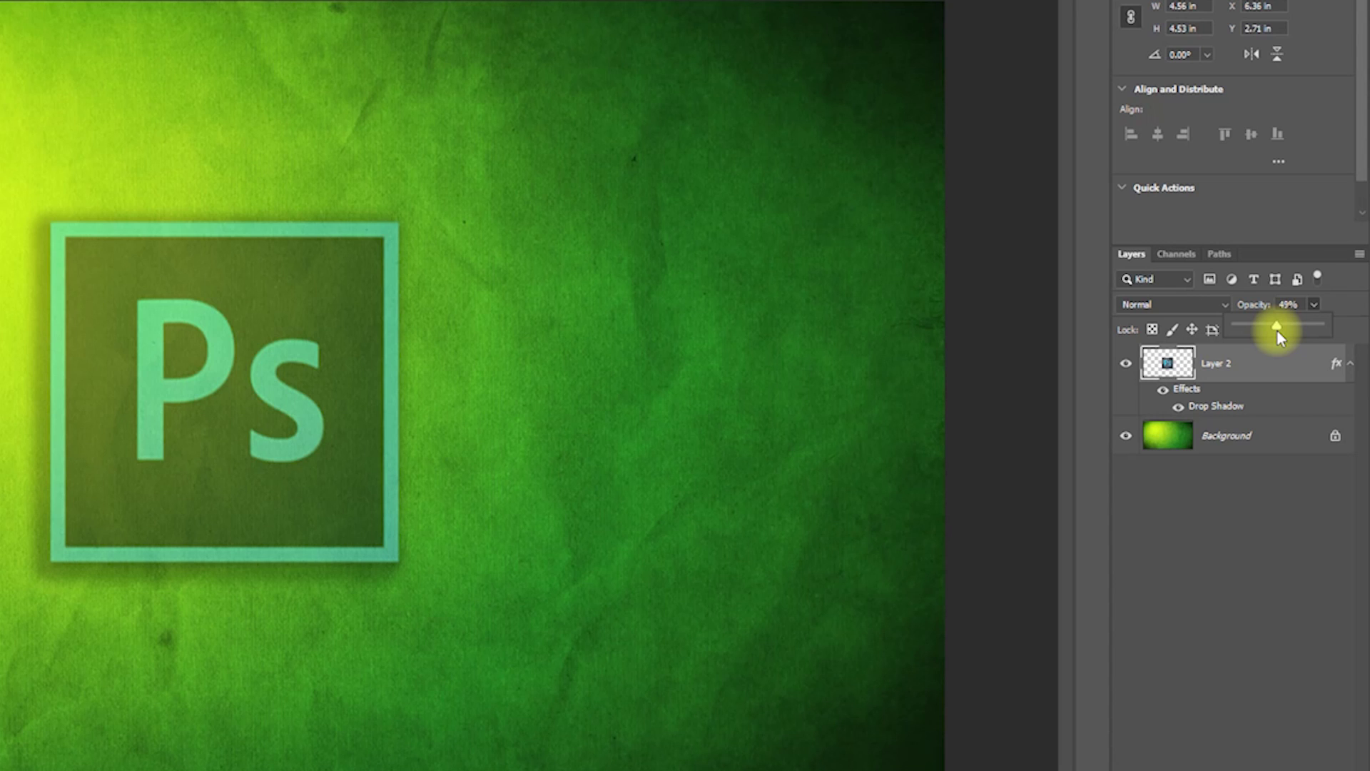
left_click(1258, 312)
mouse_move(1257, 312)
left_mouse_down()
mouse_move(1283, 318)
mouse_move(1245, 312)
left_mouse_up()
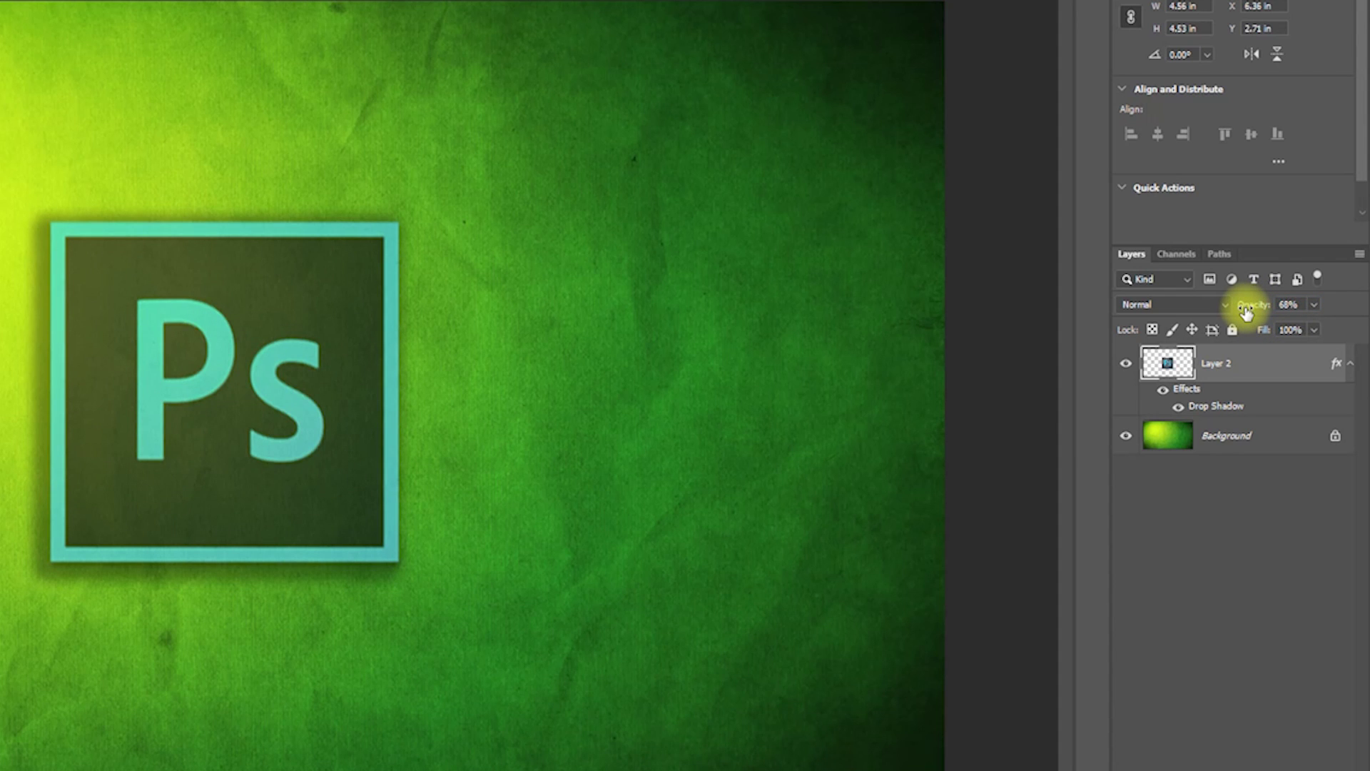
Select Layer 2's Opacity value in the Layers panel to replace it with 80
left_click(1287, 305)
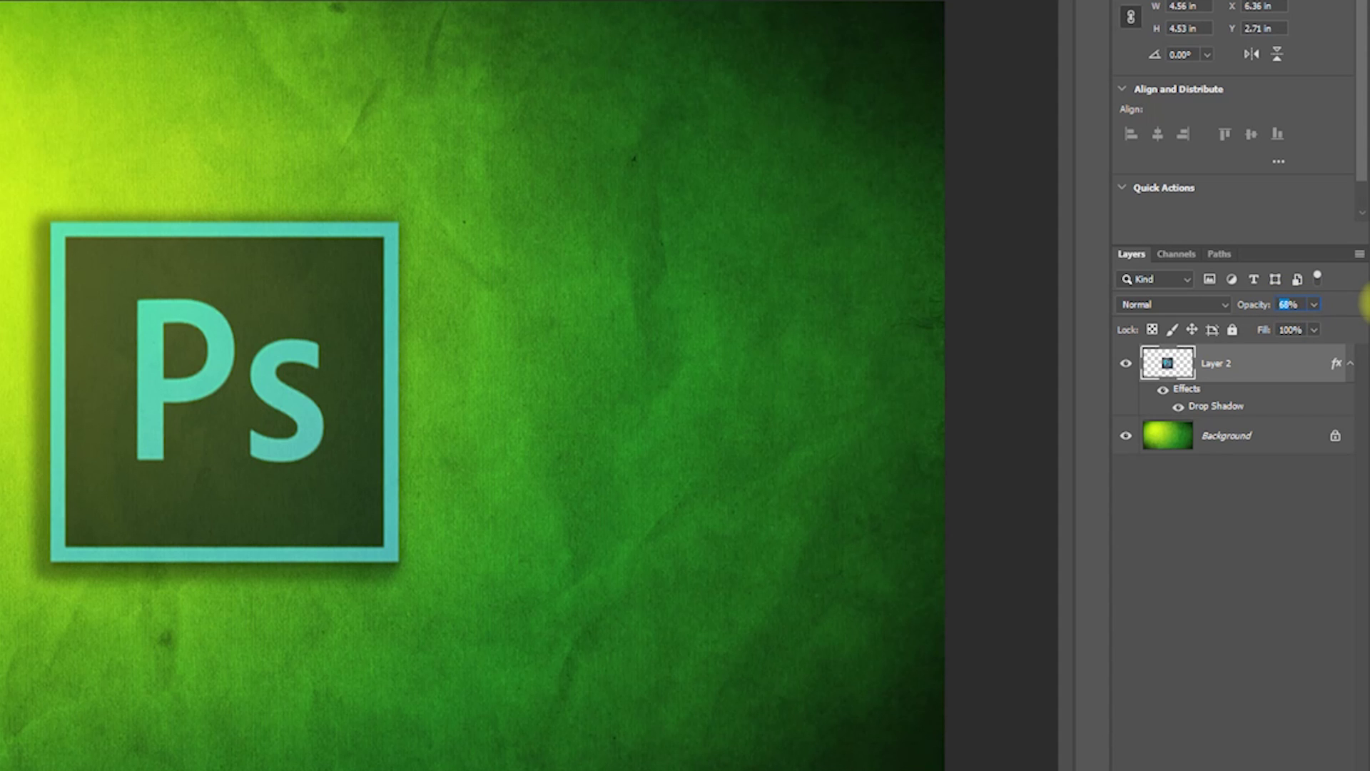
type("80")
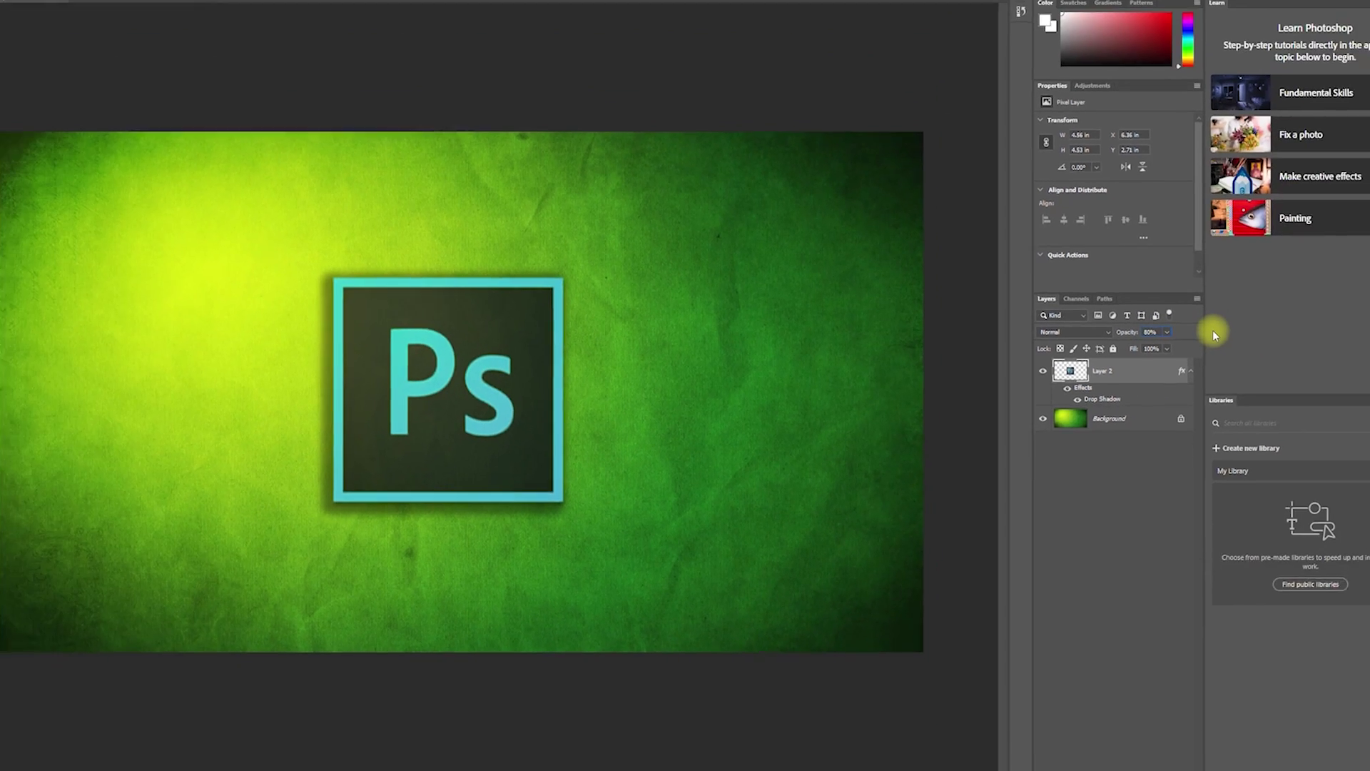